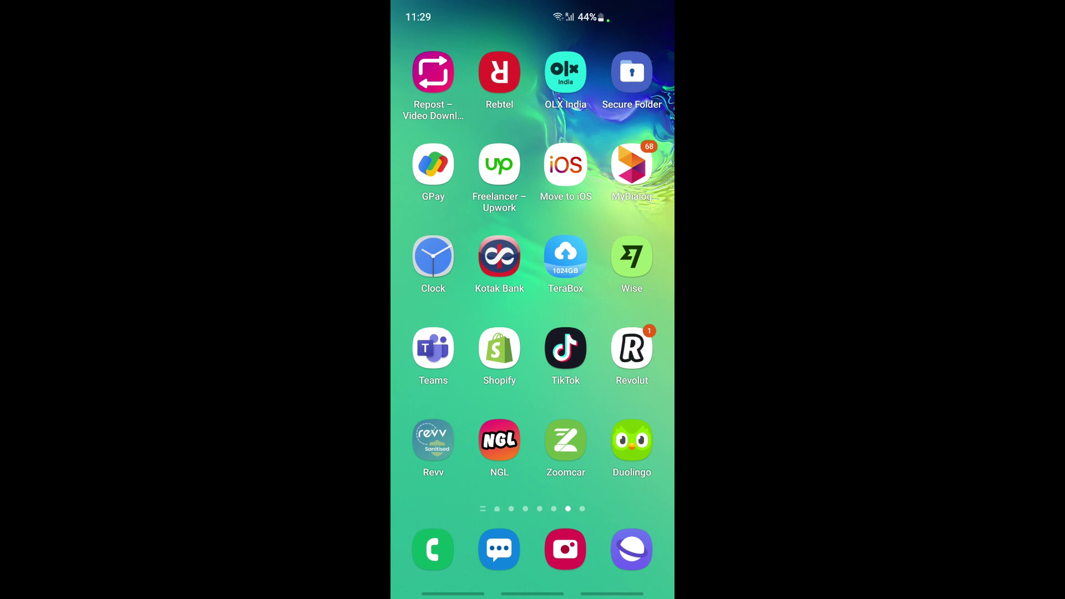
Unlock Revolut with the fingerprint identity check to reach the $0 AUD Home page
{"action": "left_click", "coordinate": [632, 350]}
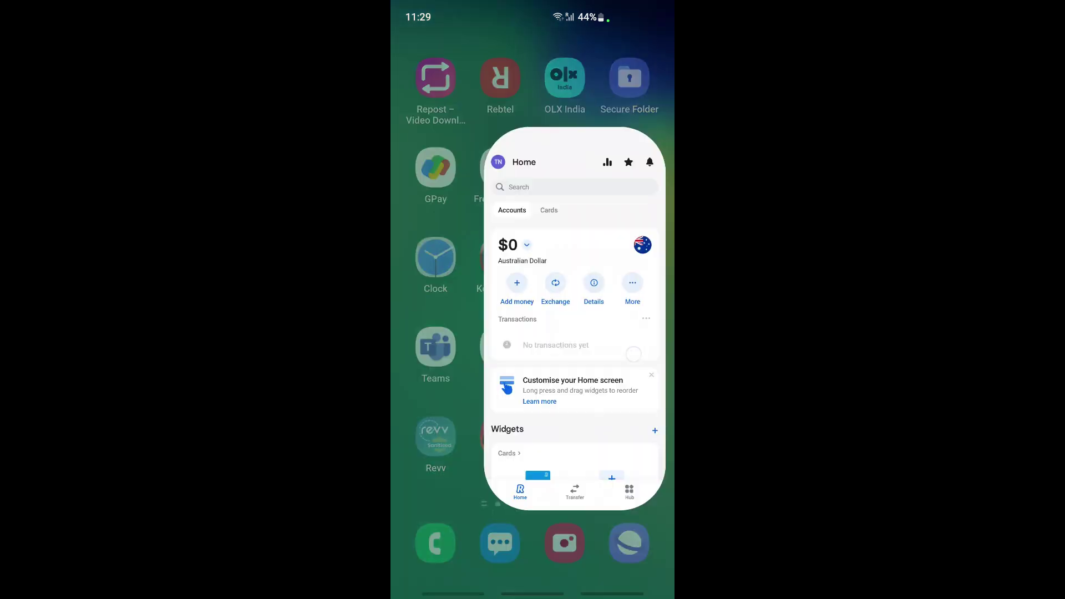
{"action": "left_click", "coordinate": [533, 532]}
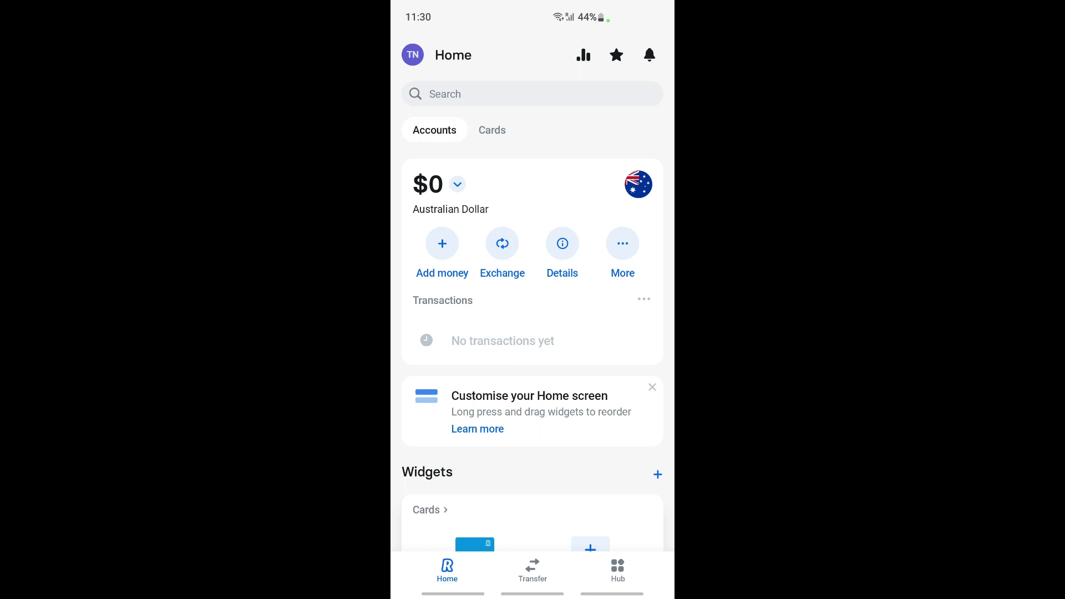
Go from the TN profile page into the Account settings section
{"action": "left_click", "coordinate": [412, 55]}
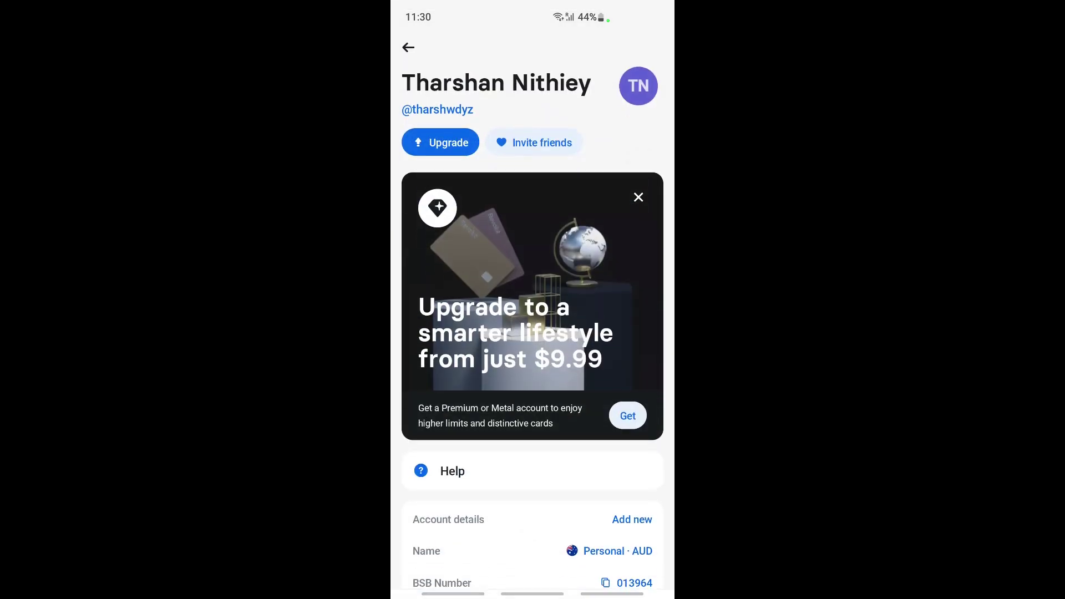
{"action": "scroll", "coordinate": [492, 441], "scroll_direction": "down", "scroll_amount": 5}
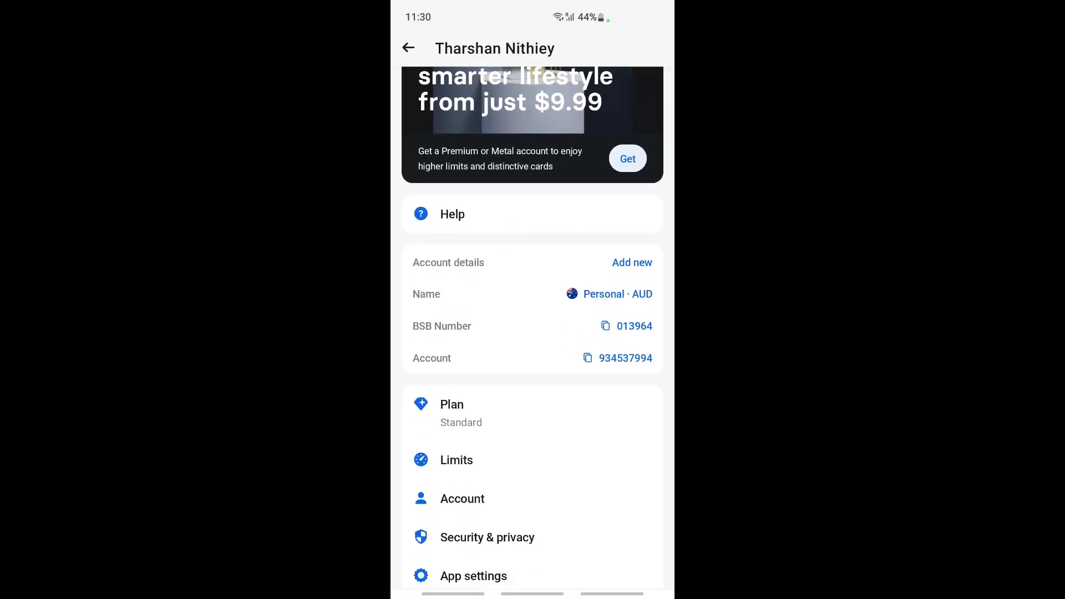
{"action": "scroll", "coordinate": [559, 459], "scroll_direction": "down", "scroll_amount": 1}
{"action": "left_click", "coordinate": [503, 462]}
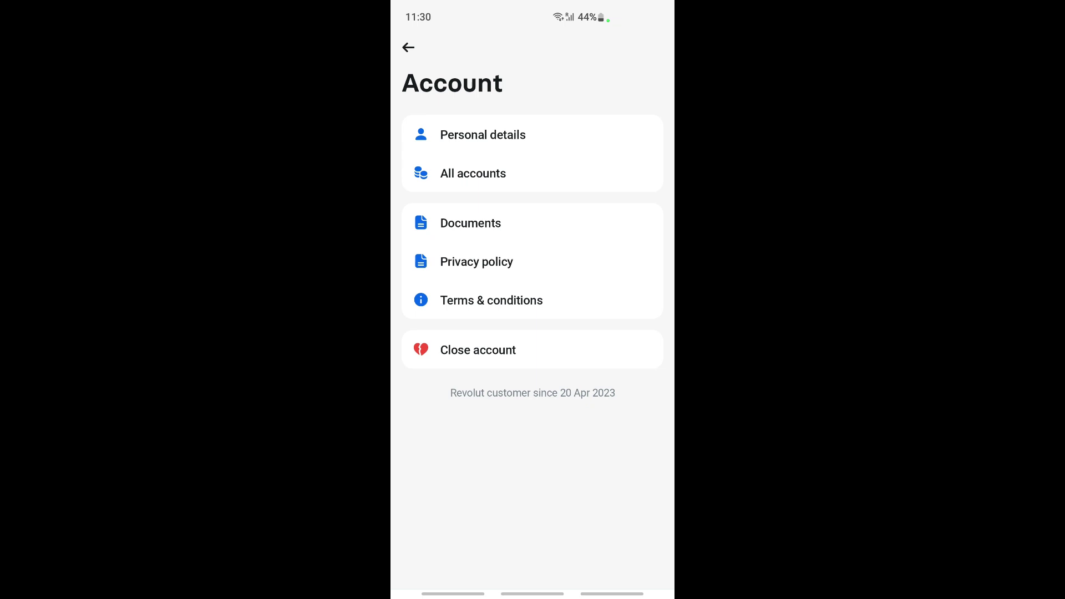
From All accounts, abandon adding a new account and view the AUD account's transfer details
{"action": "left_click", "coordinate": [473, 173]}
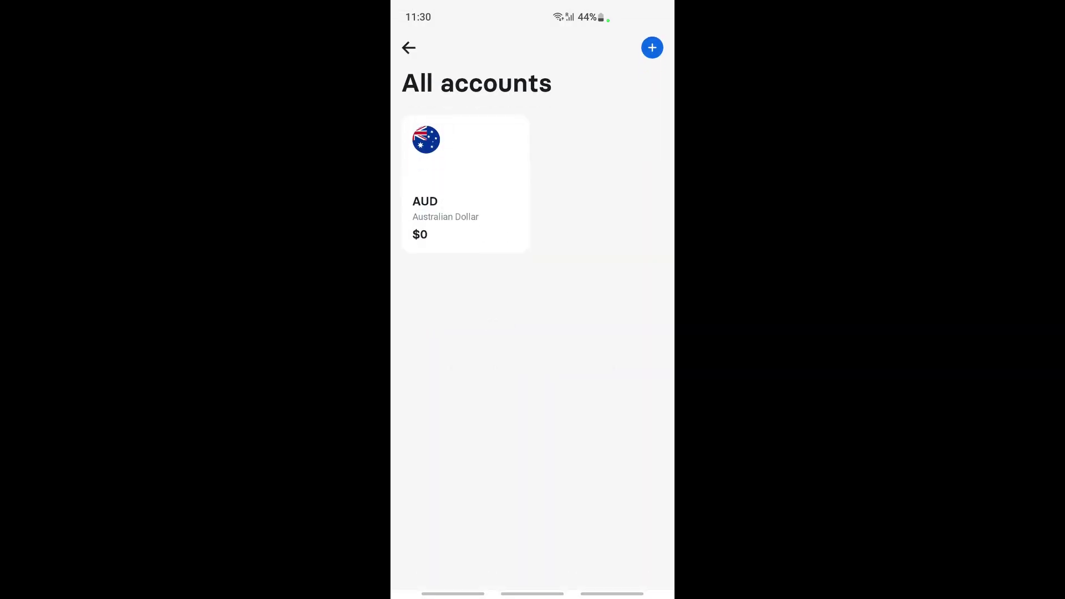
{"action": "left_click", "coordinate": [651, 48]}
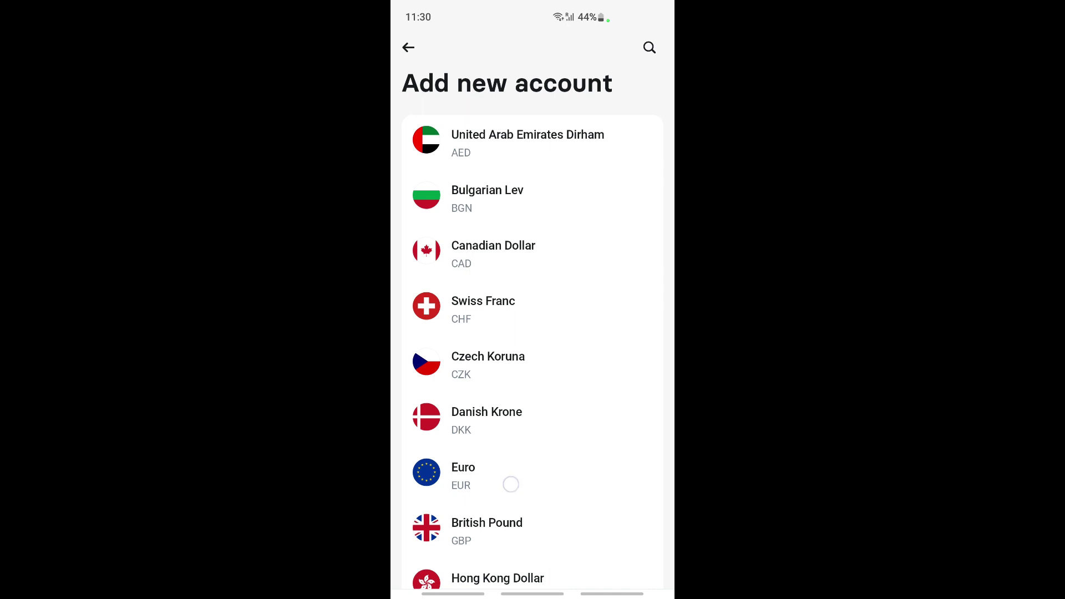
{"action": "scroll", "coordinate": [511, 485], "scroll_direction": "down", "scroll_amount": 10}
{"action": "scroll", "coordinate": [532, 333], "scroll_direction": "up", "scroll_amount": 10}
{"action": "scroll", "coordinate": [532, 333], "scroll_direction": "up", "scroll_amount": 2}
{"action": "left_click", "coordinate": [409, 48]}
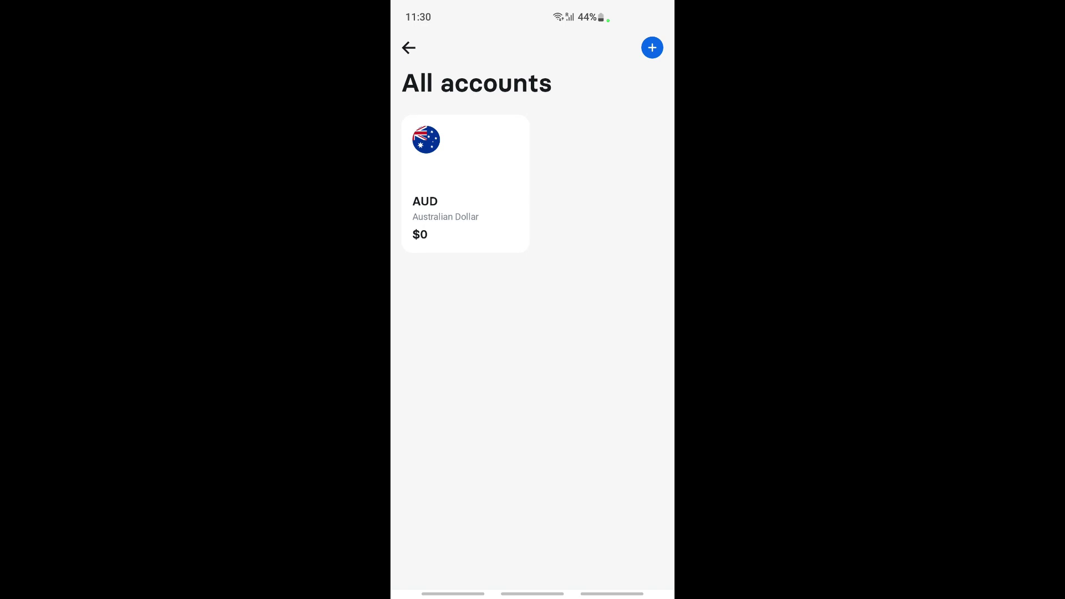
{"action": "left_click", "coordinate": [474, 176]}
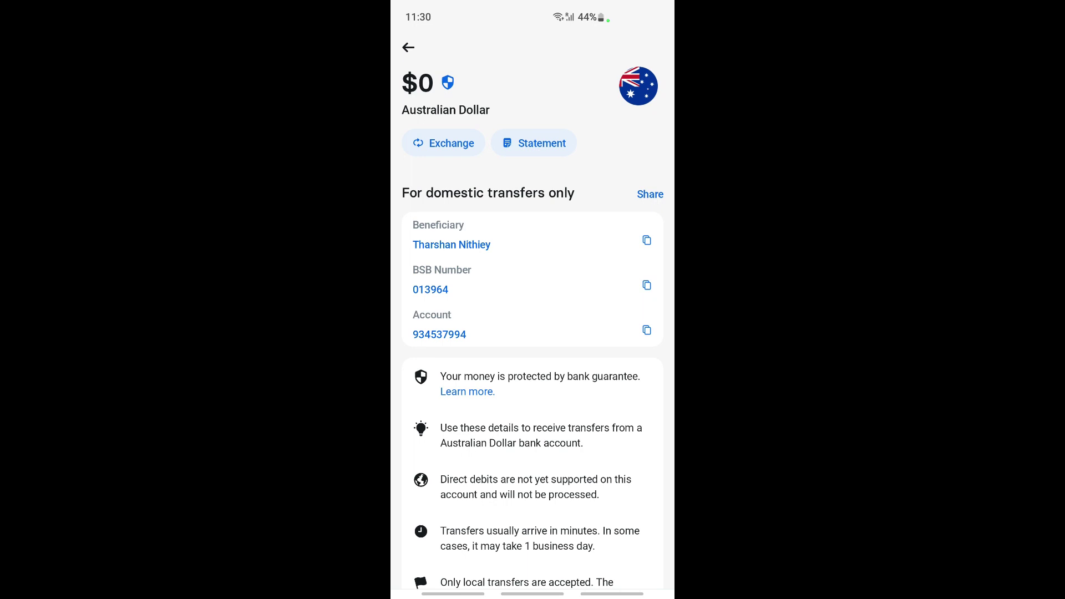
{"action": "scroll", "coordinate": [533, 333], "scroll_direction": "down", "scroll_amount": 2}
{"action": "scroll", "coordinate": [533, 333], "scroll_direction": "up", "scroll_amount": 2}
Back out of the AUD details and All accounts screens to Account settings
{"action": "key", "text": "Escape"}
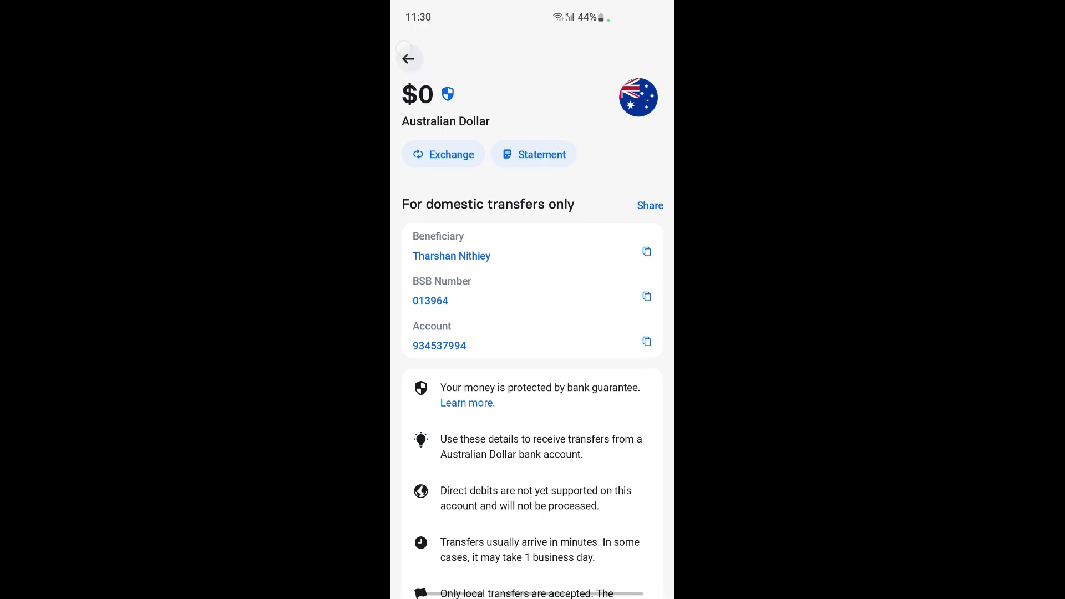
{"action": "key", "text": "Escape"}
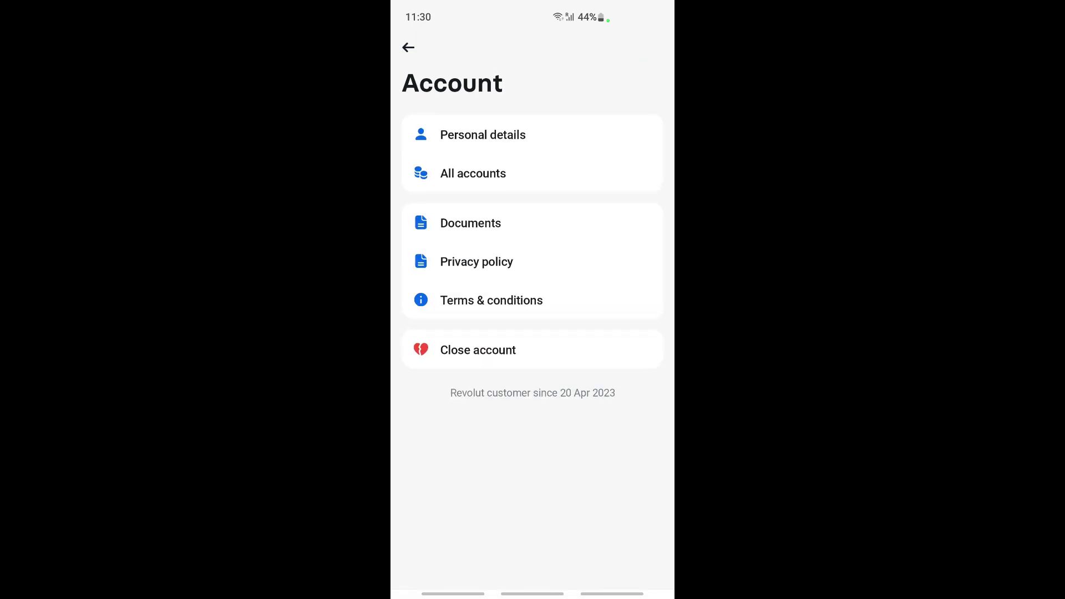